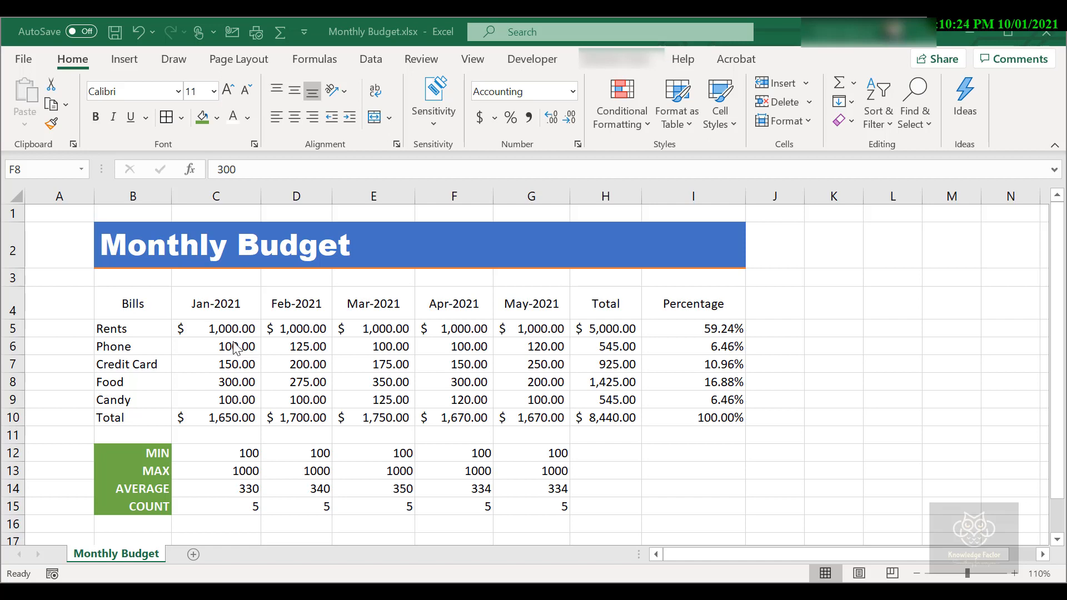
# Start a new cell style based on the Jan-2021 header cell, name it AwesomeStyle, and exclude the number format
pyautogui.moveTo(147, 303); pyautogui.dragTo(701, 305)
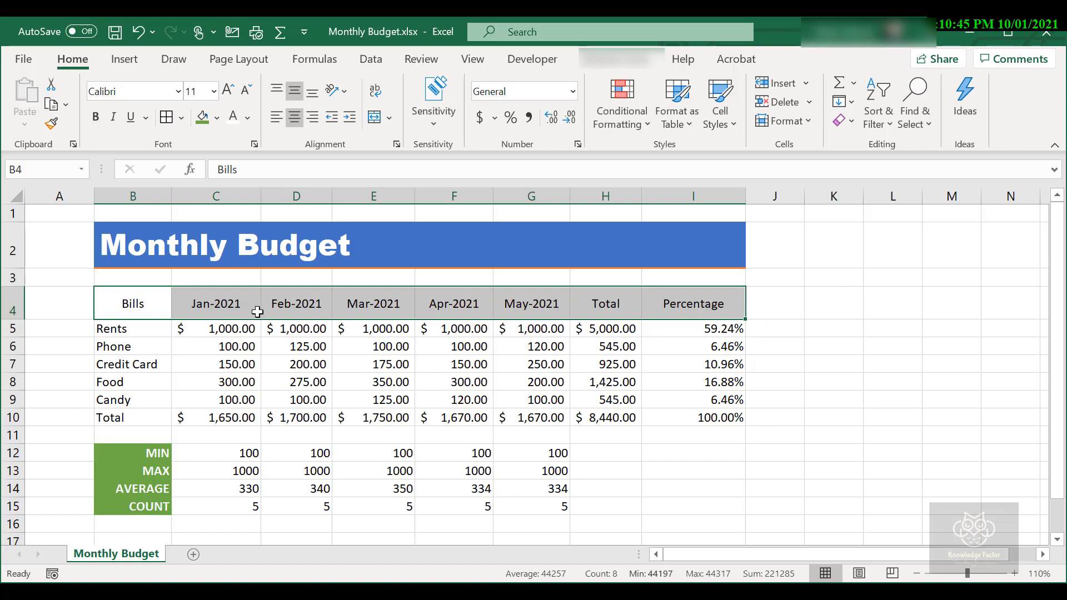
pyautogui.click(126, 302)
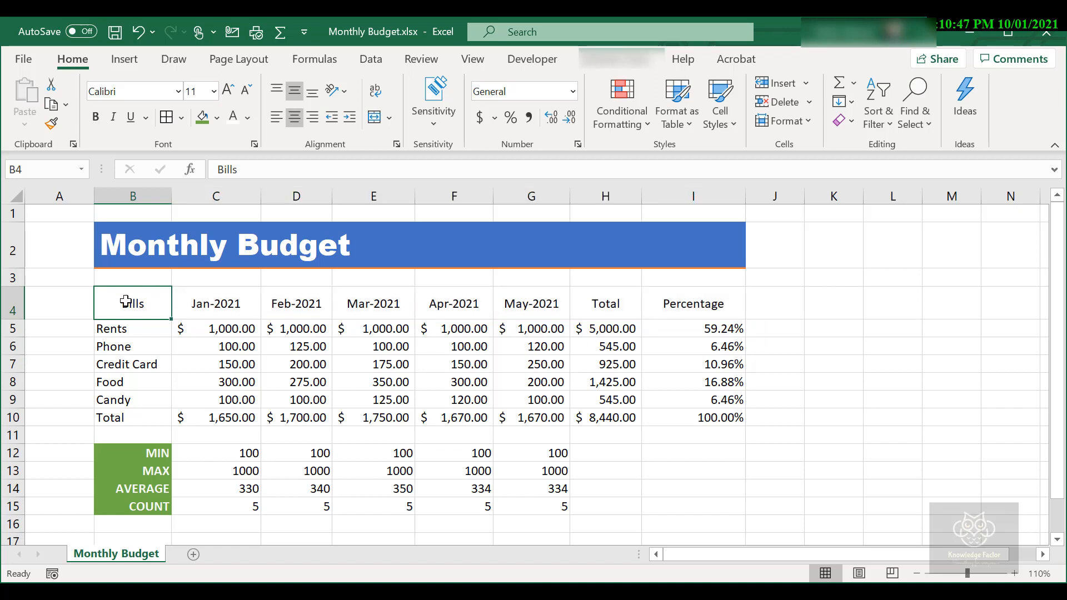
pyautogui.click(202, 289)
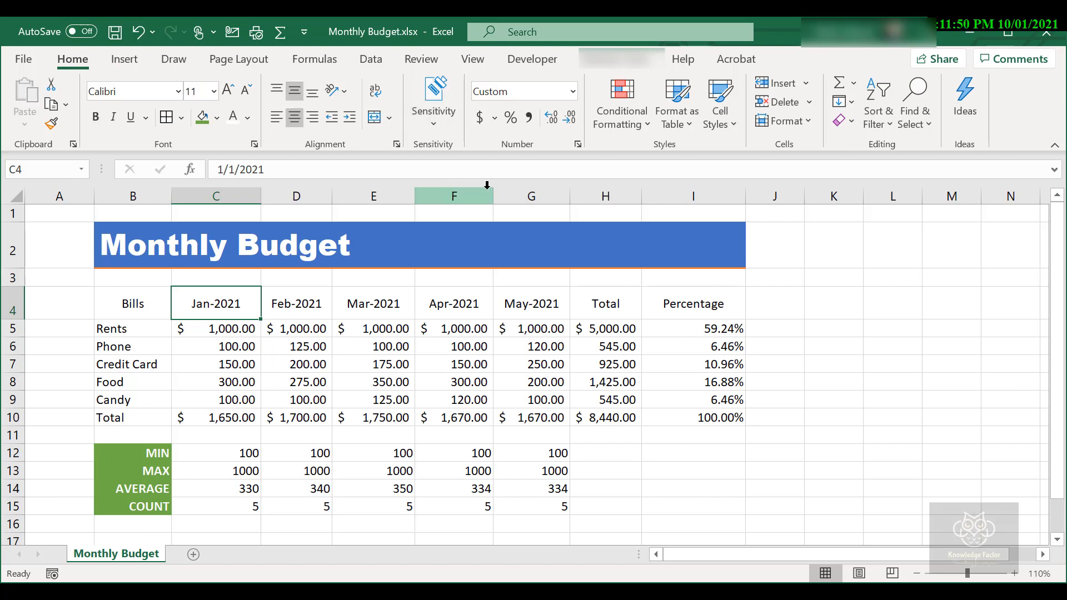
pyautogui.click(723, 119)
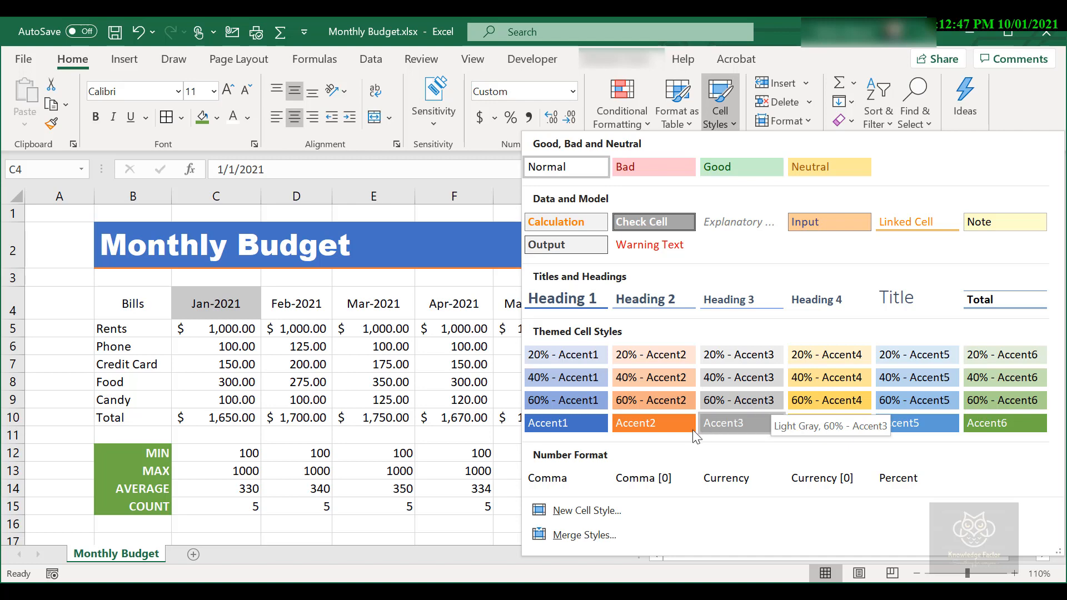
pyautogui.click(589, 520)
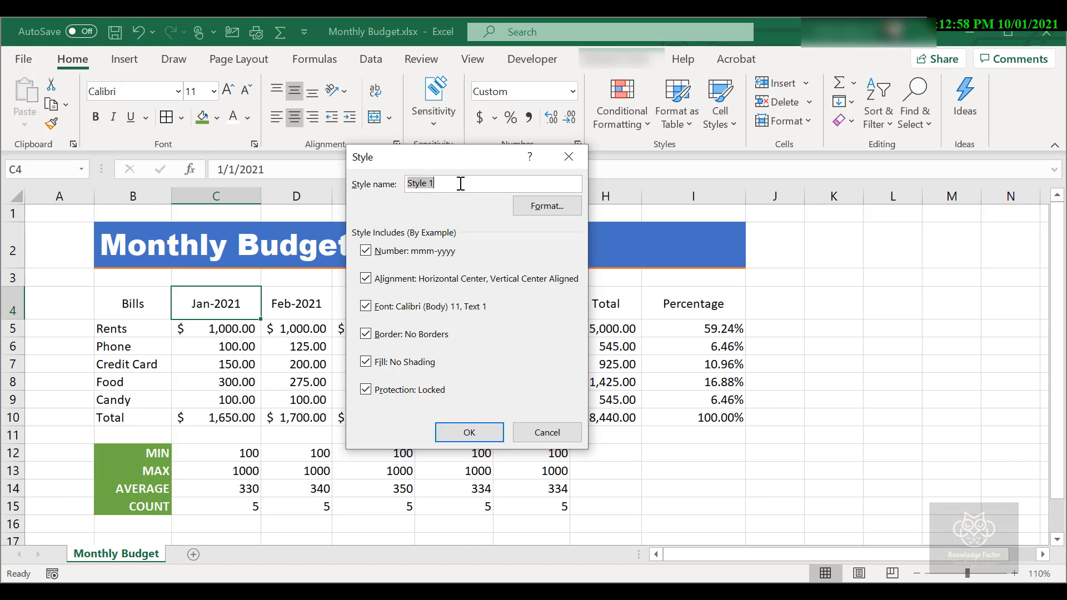
pyautogui.write('AwesomeStyle')
pyautogui.click(365, 253)
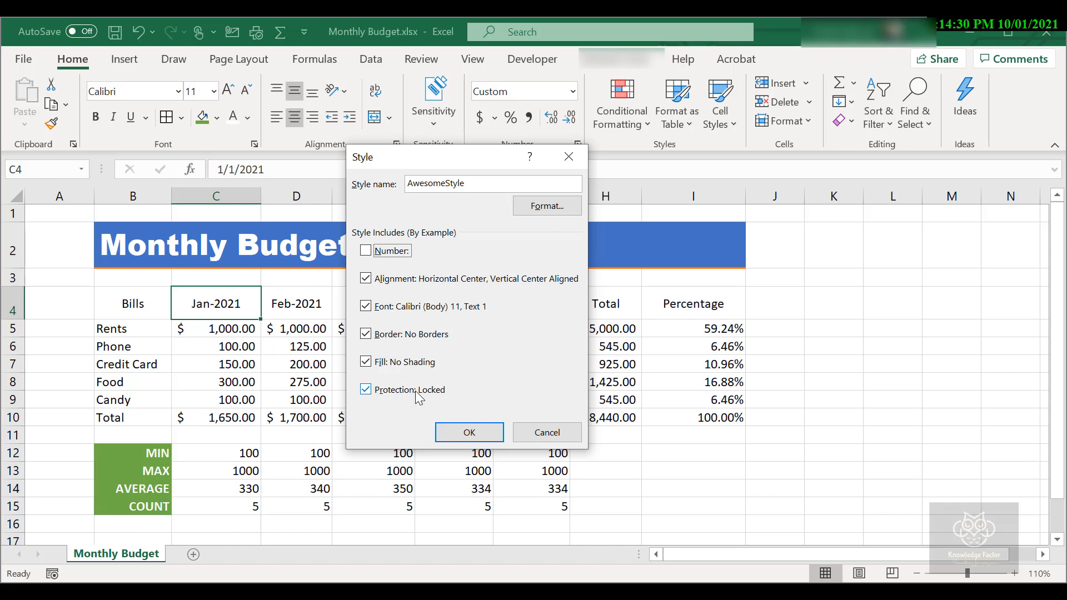
# Set the style's fill to the green theme colour that matches the MIN to COUNT labels
pyautogui.click(547, 210)
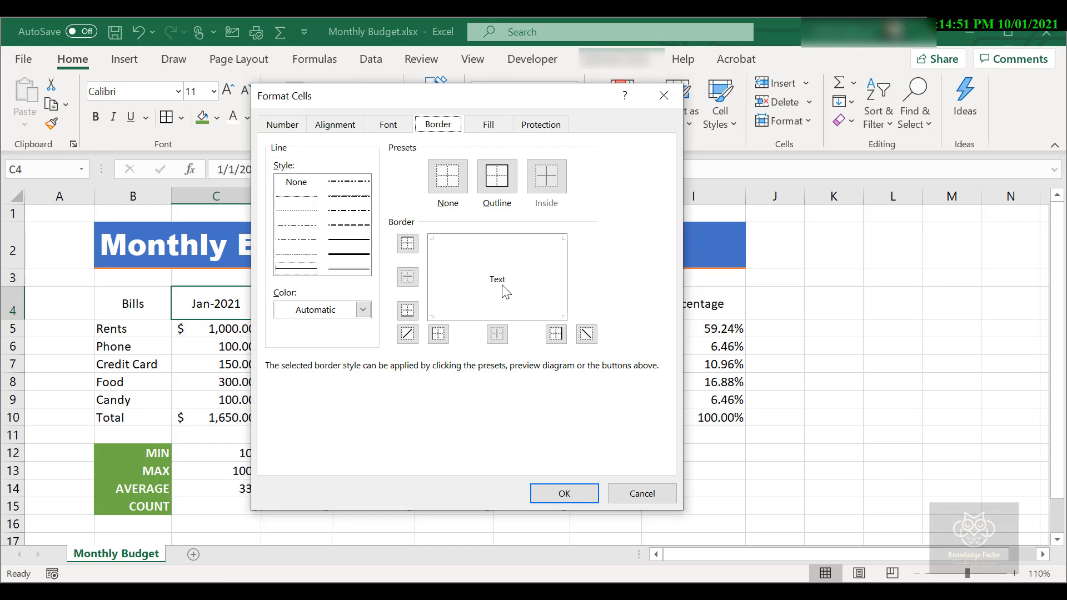
pyautogui.click(489, 125)
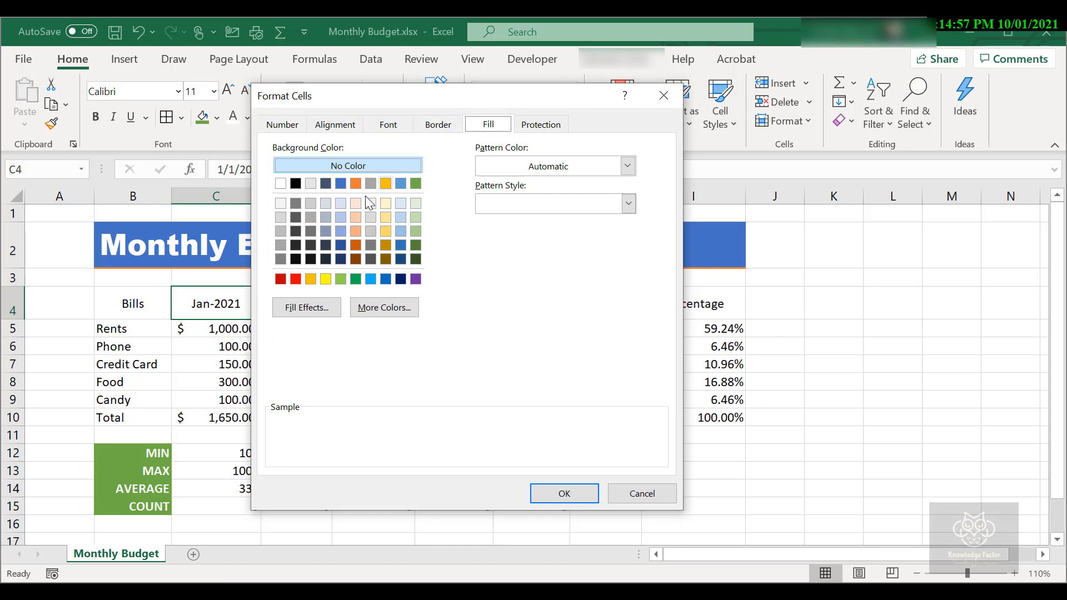
pyautogui.click(414, 185)
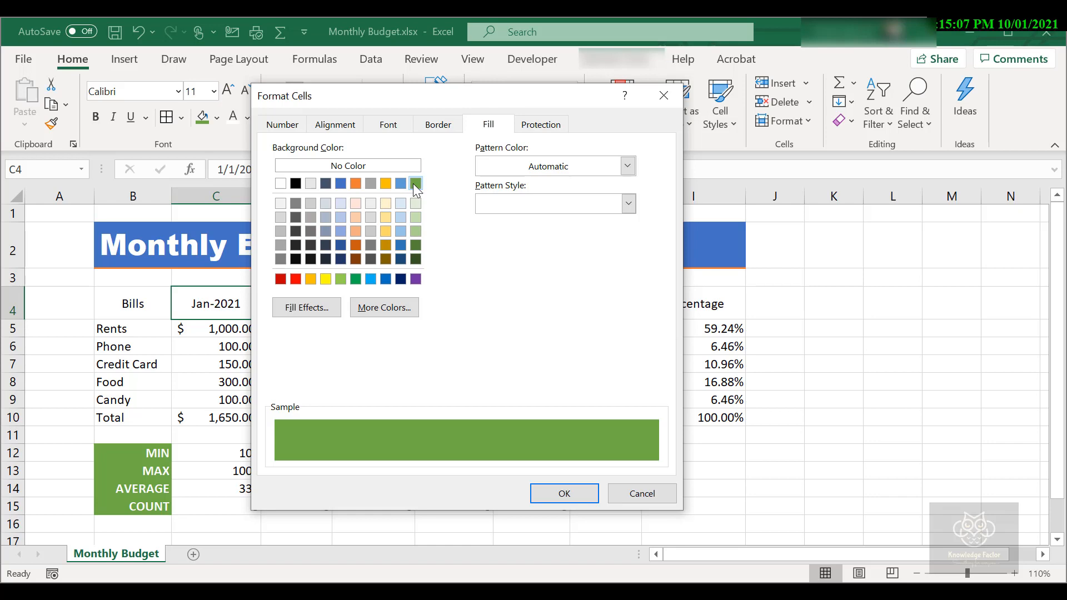
# Set the style's font to bold, size 14, in white
pyautogui.click(392, 133)
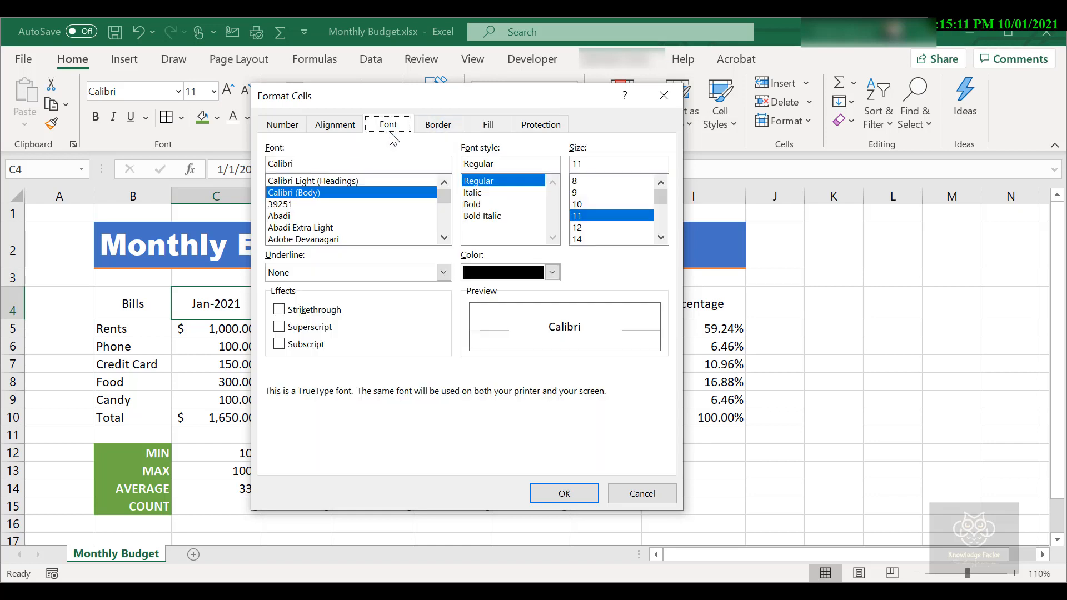
pyautogui.click(476, 204)
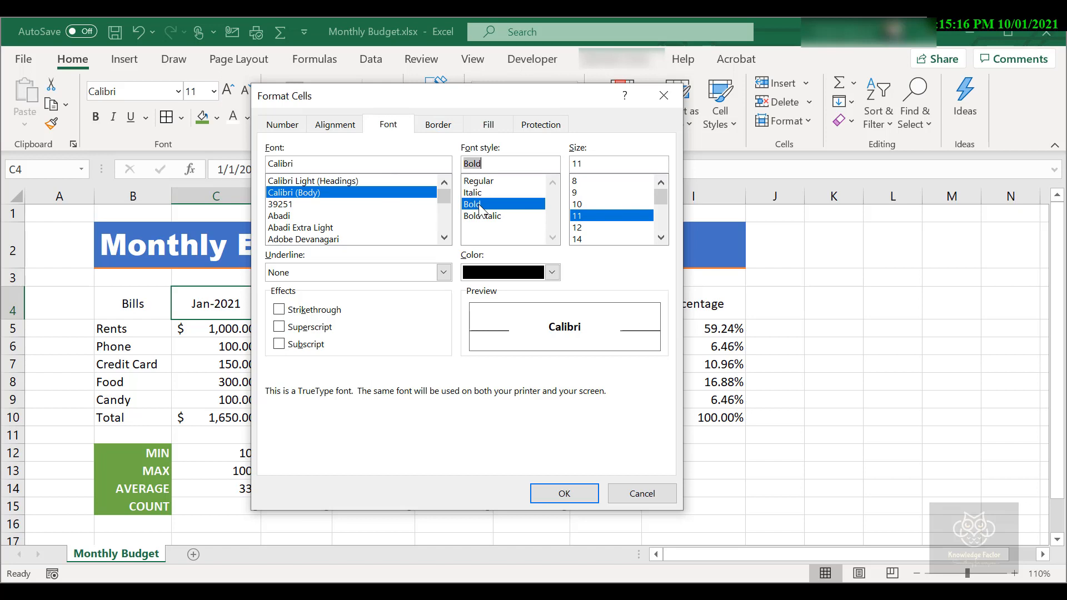
pyautogui.click(580, 239)
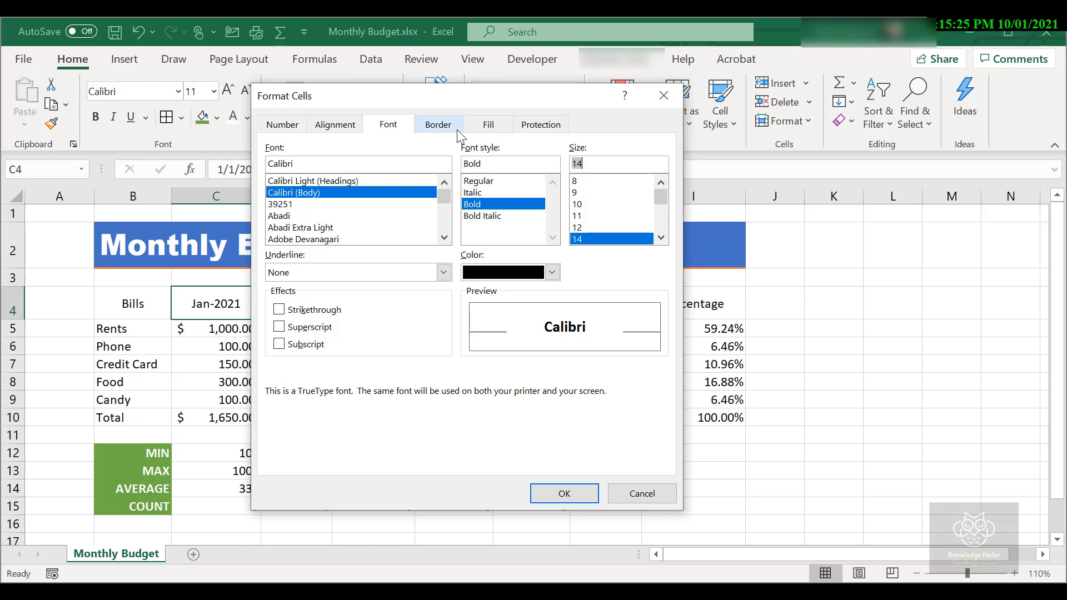
pyautogui.click(552, 272)
pyautogui.click(468, 339)
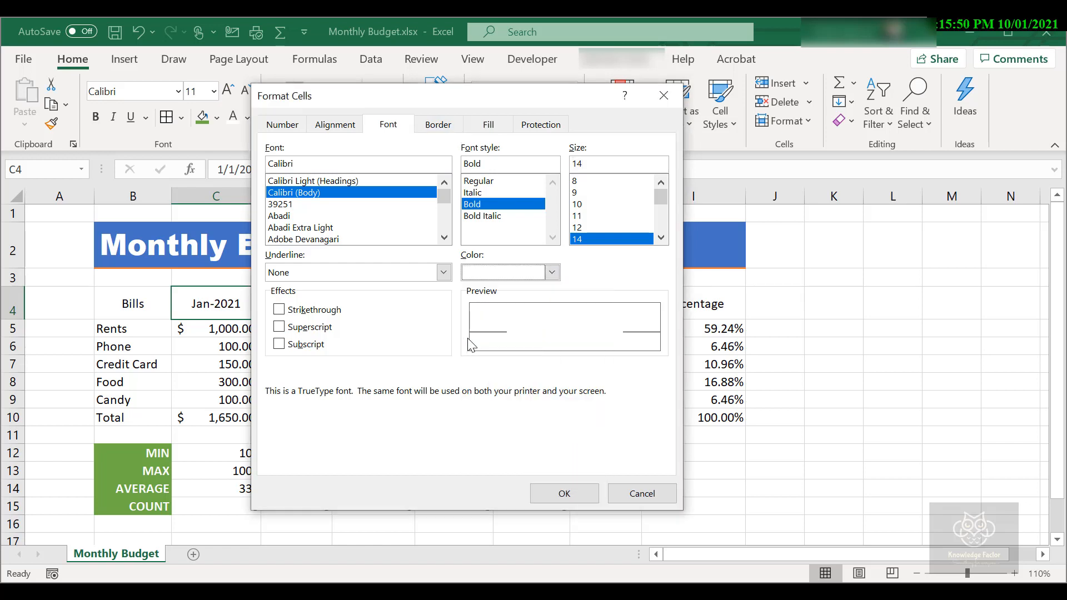
# Add a thick bottom border in the automatic colour to AwesomeStyle, check its centred alignment, and save the style
pyautogui.click(446, 124)
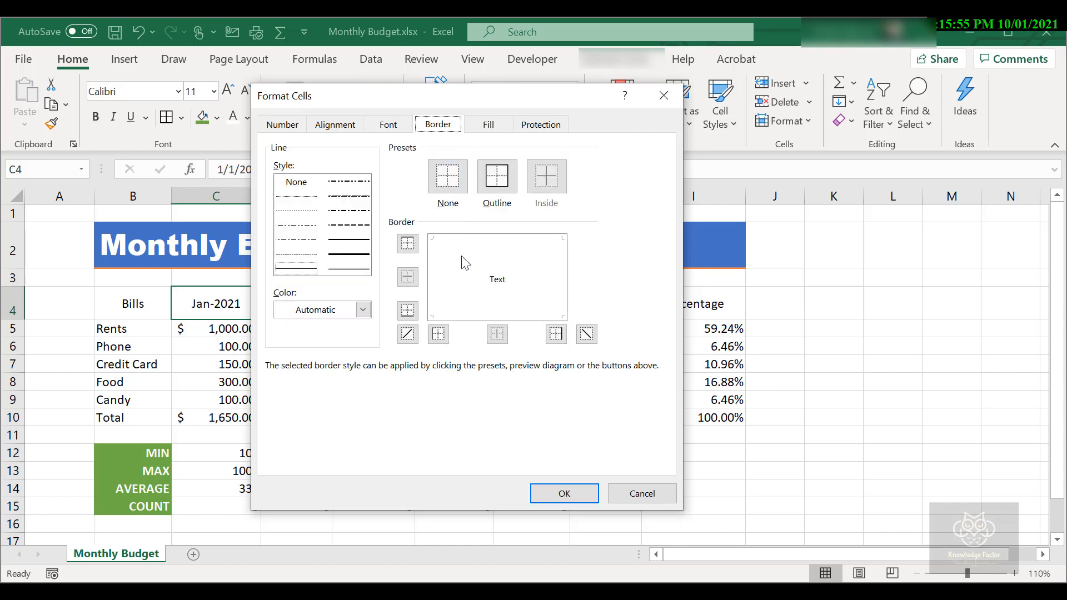
pyautogui.click(346, 256)
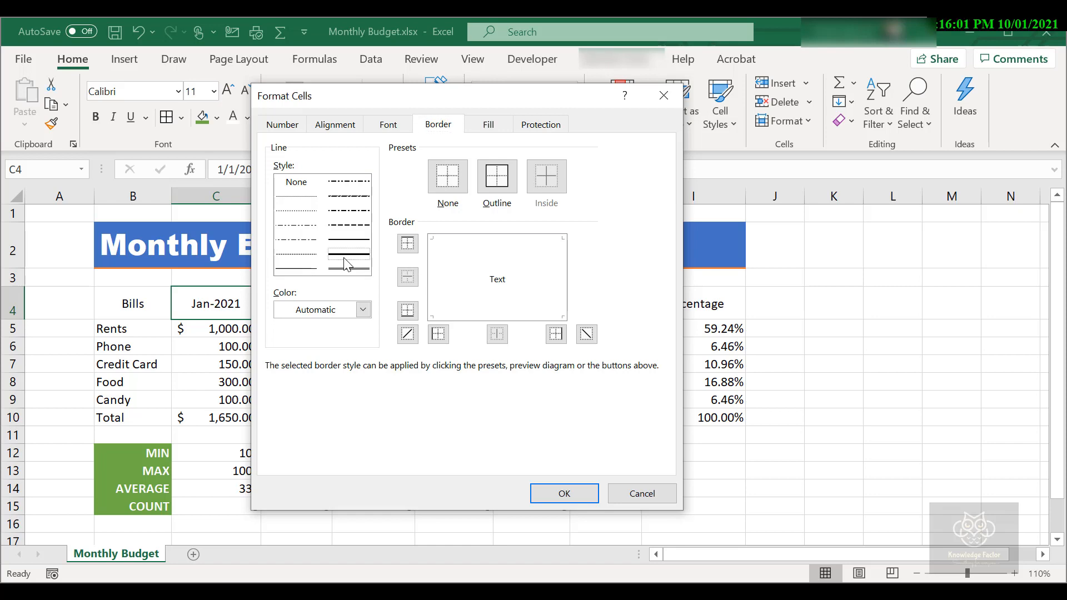
pyautogui.click(363, 309)
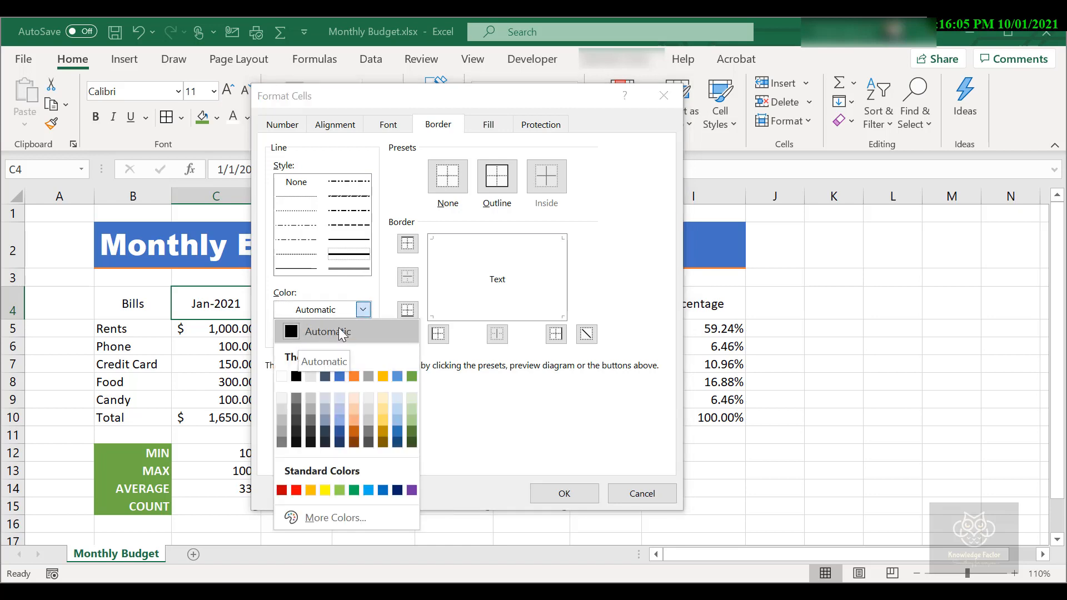
pyautogui.click(477, 320)
pyautogui.click(477, 319)
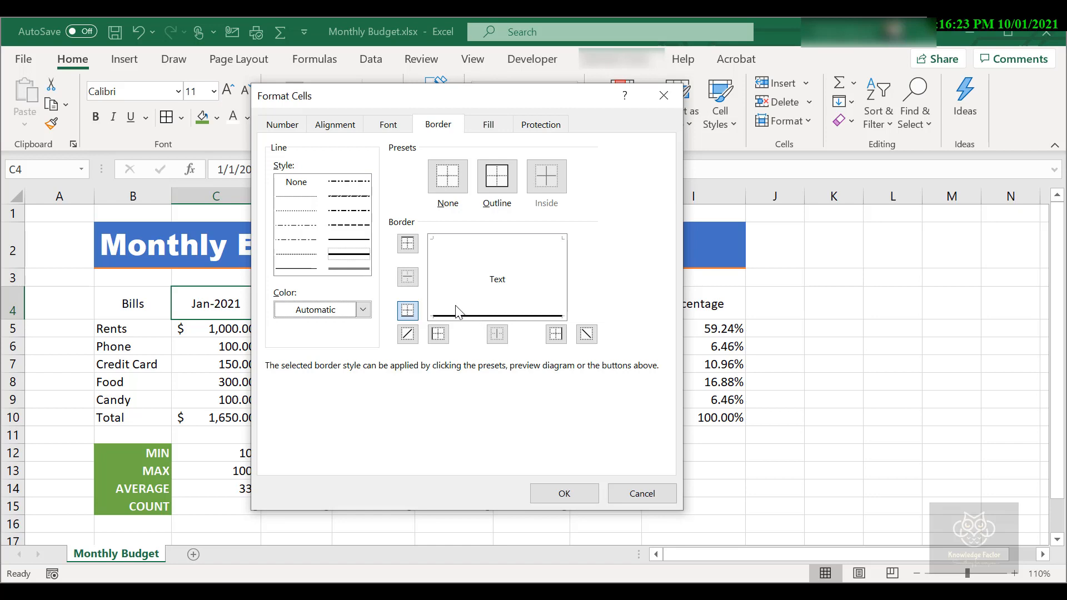
pyautogui.click(348, 127)
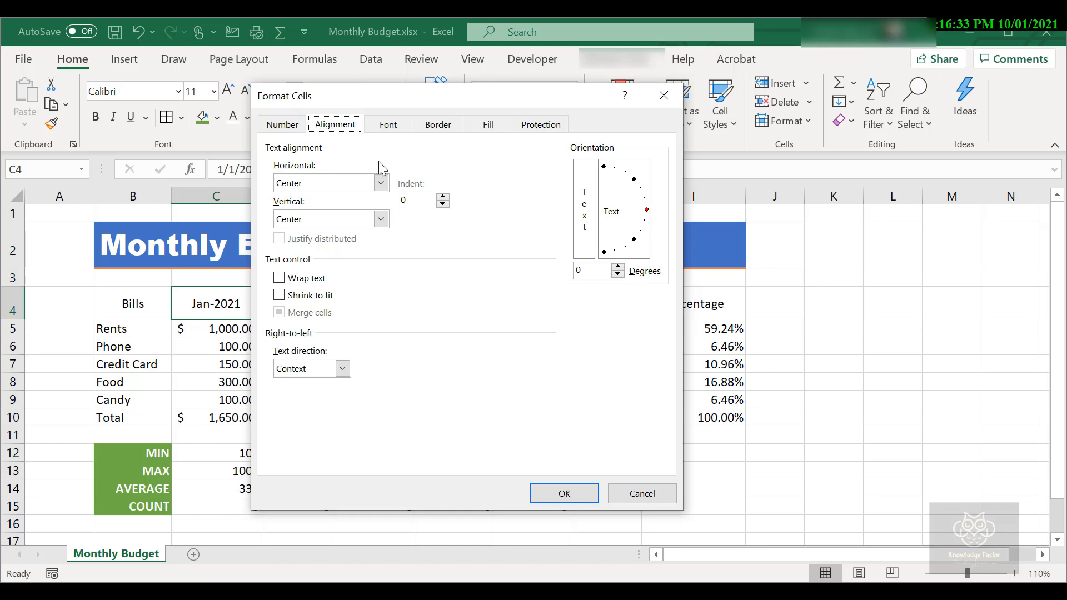
pyautogui.click(564, 494)
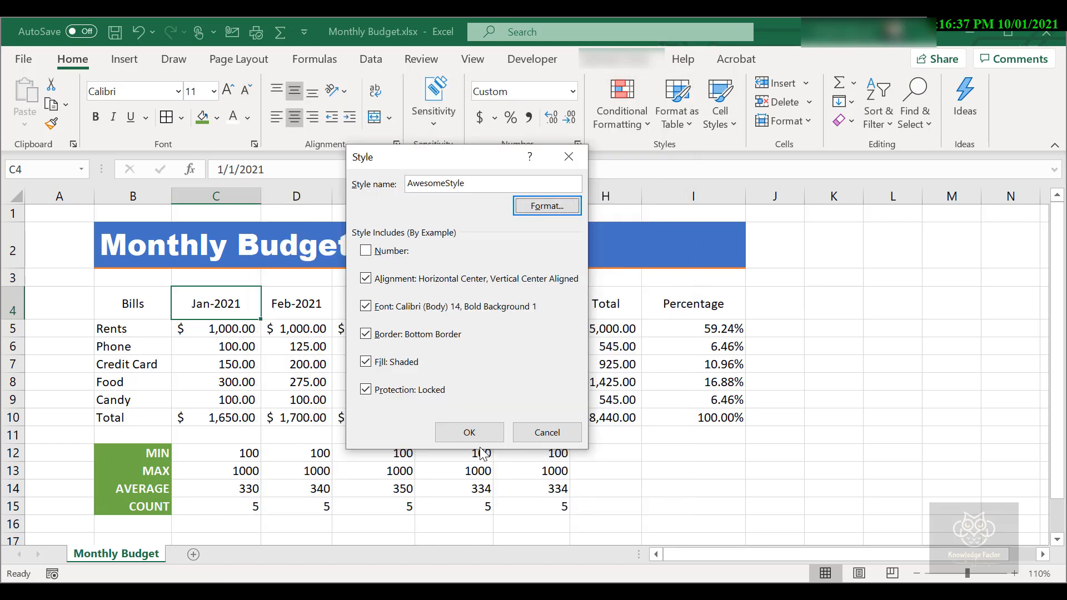
pyautogui.click(477, 433)
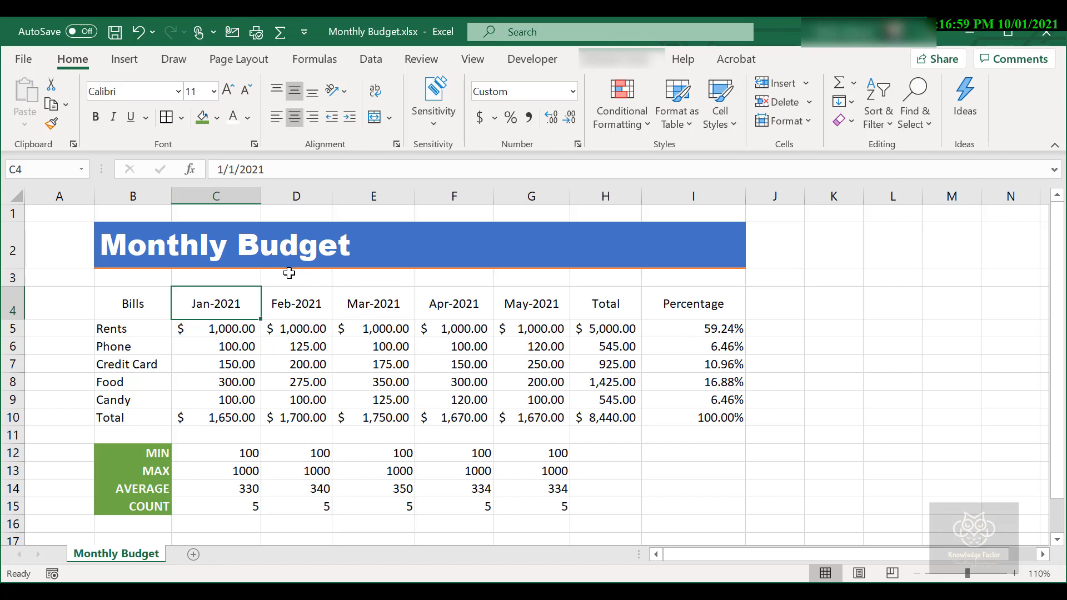
# Apply AwesomeStyle to the Bills header in B4 and to the remaining headers in C4:I4
pyautogui.click(128, 305)
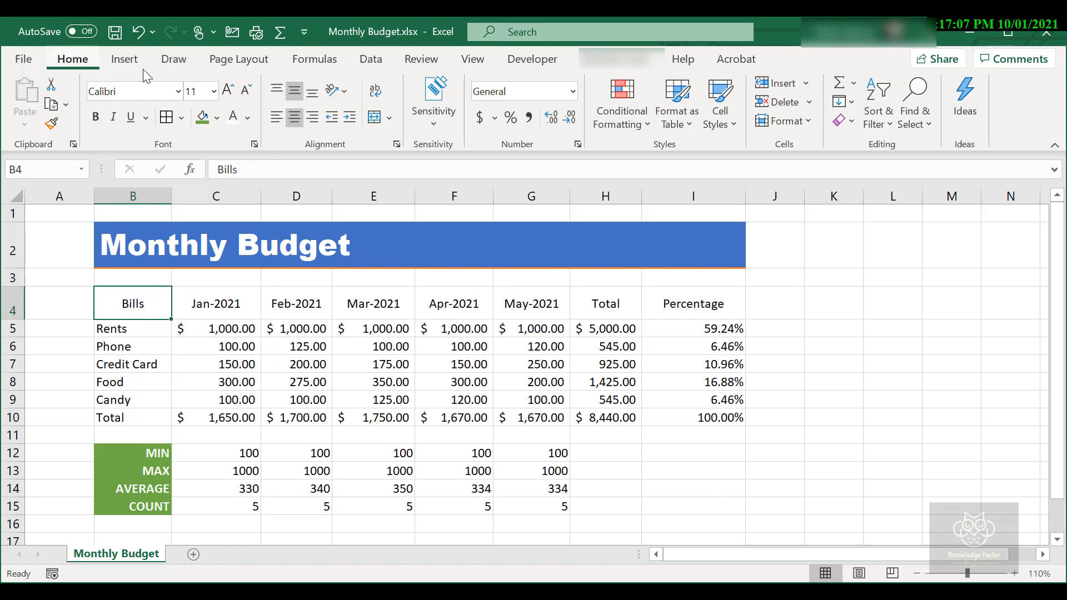
pyautogui.click(723, 121)
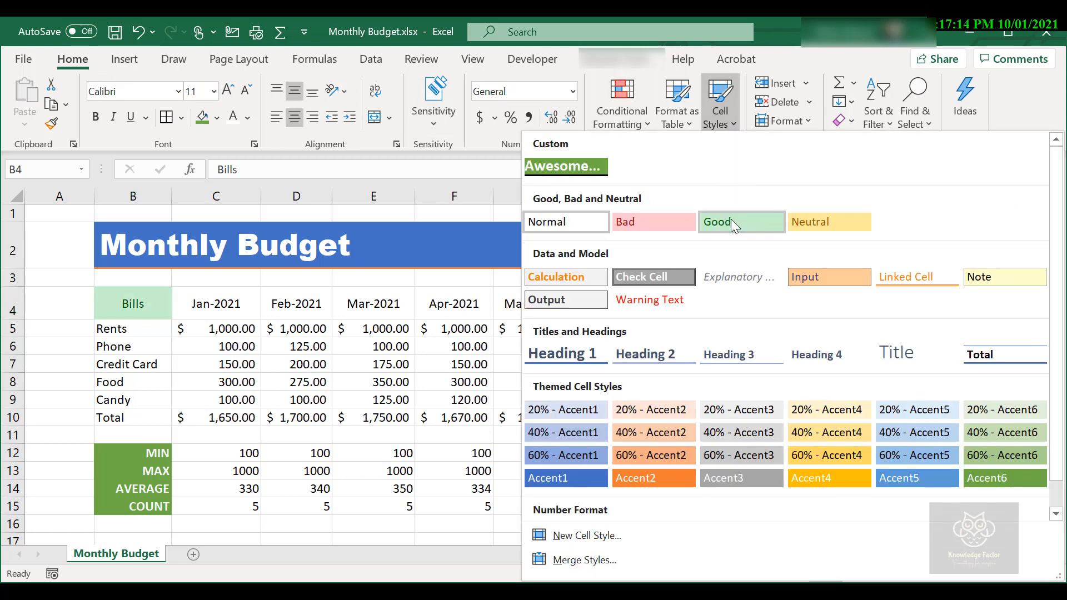
pyautogui.click(555, 167)
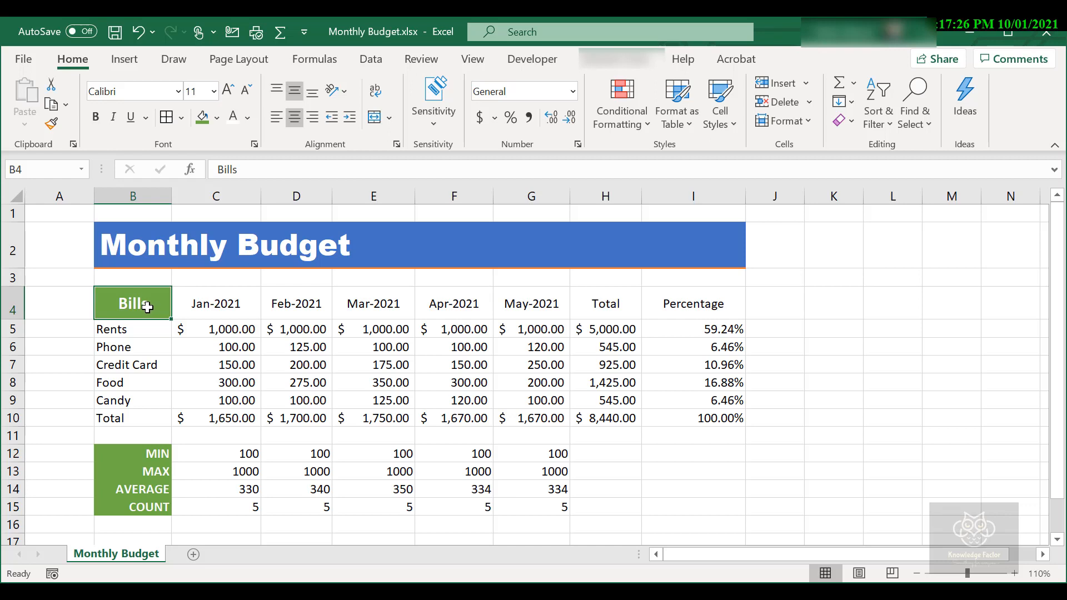
pyautogui.moveTo(186, 303); pyautogui.dragTo(717, 309)
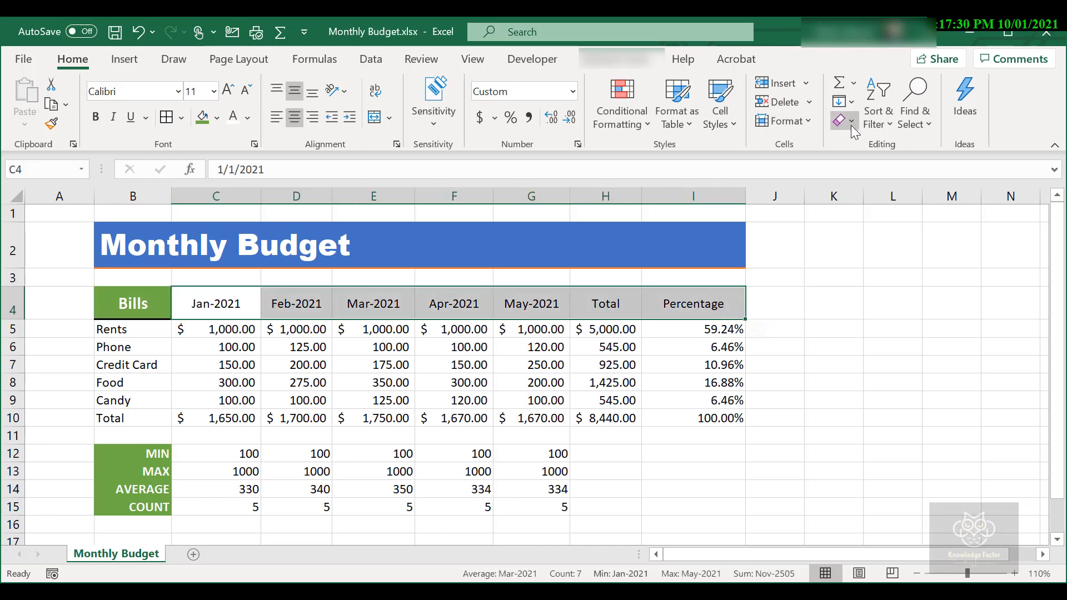
pyautogui.click(732, 125)
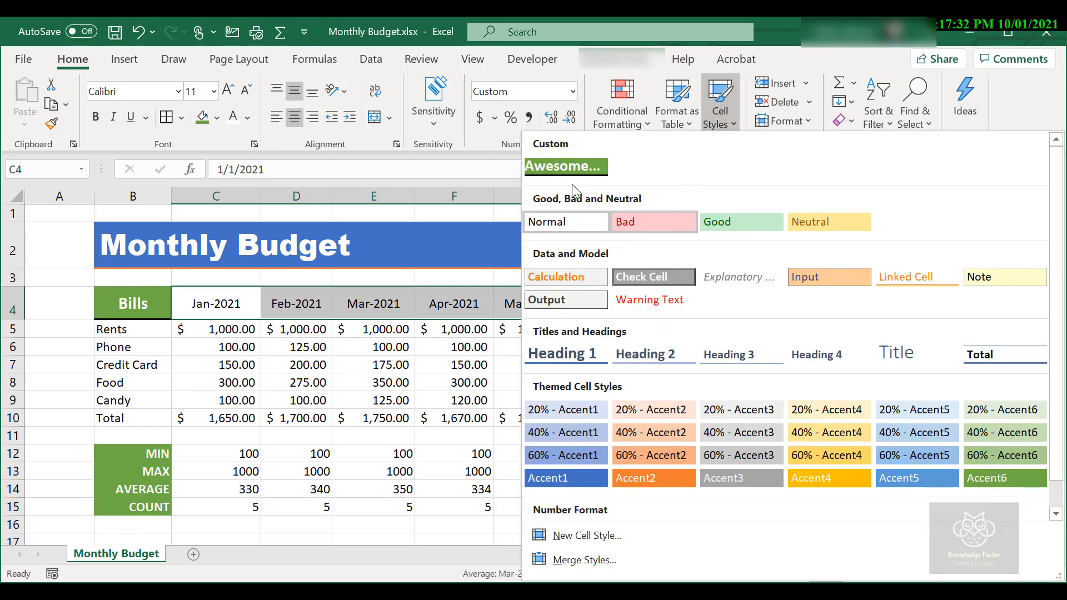
pyautogui.click(568, 165)
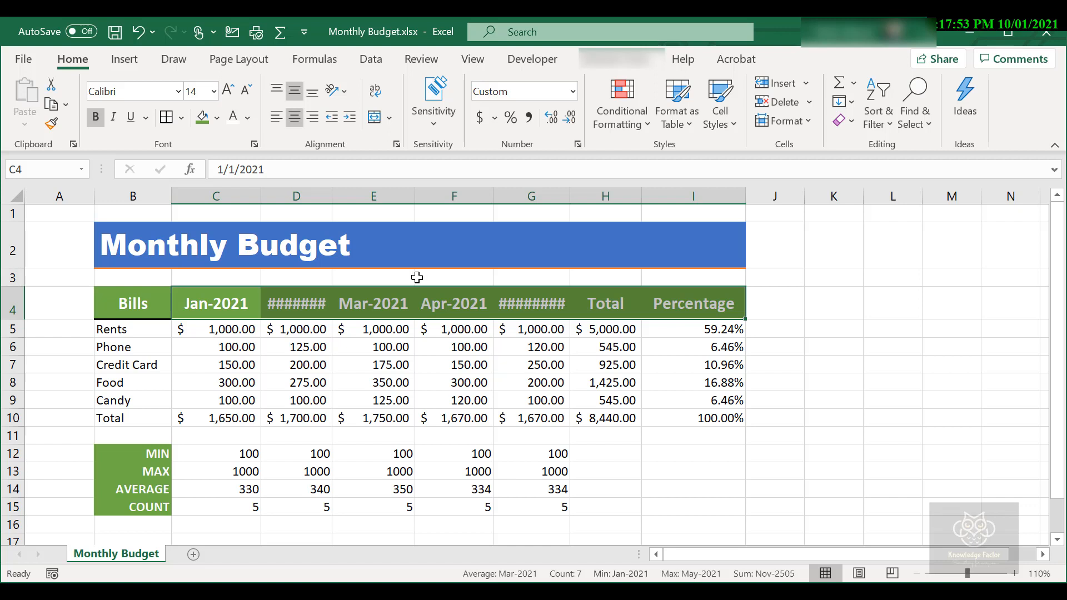
# Widen columns D and G so that the Feb-2021 and May-2021 headers fit
pyautogui.moveTo(333, 195); pyautogui.dragTo(353, 194)
pyautogui.moveTo(588, 198); pyautogui.dragTo(619, 199)
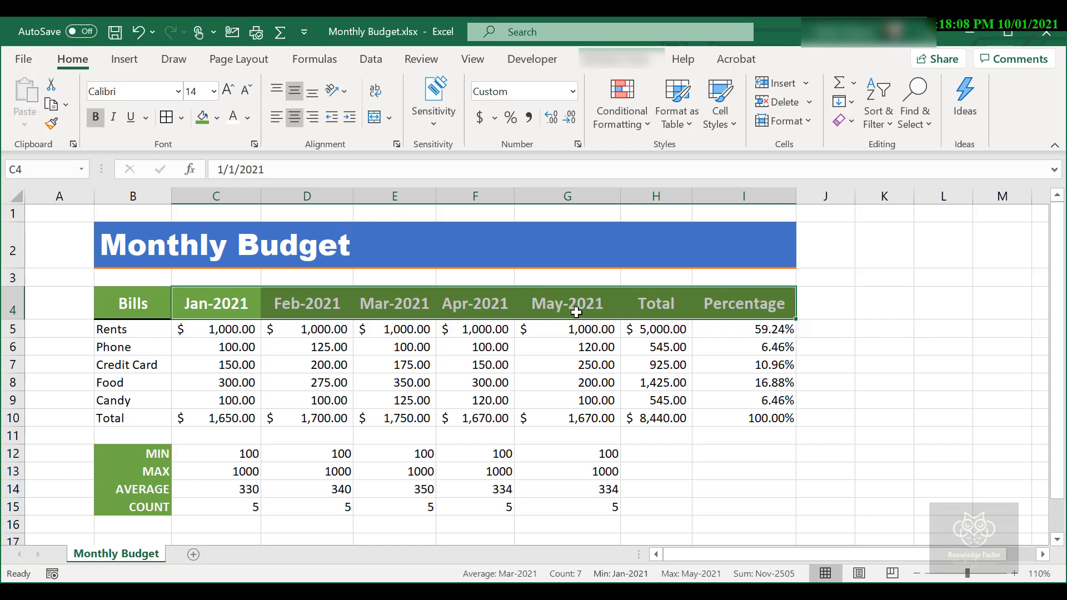
pyautogui.click(502, 329)
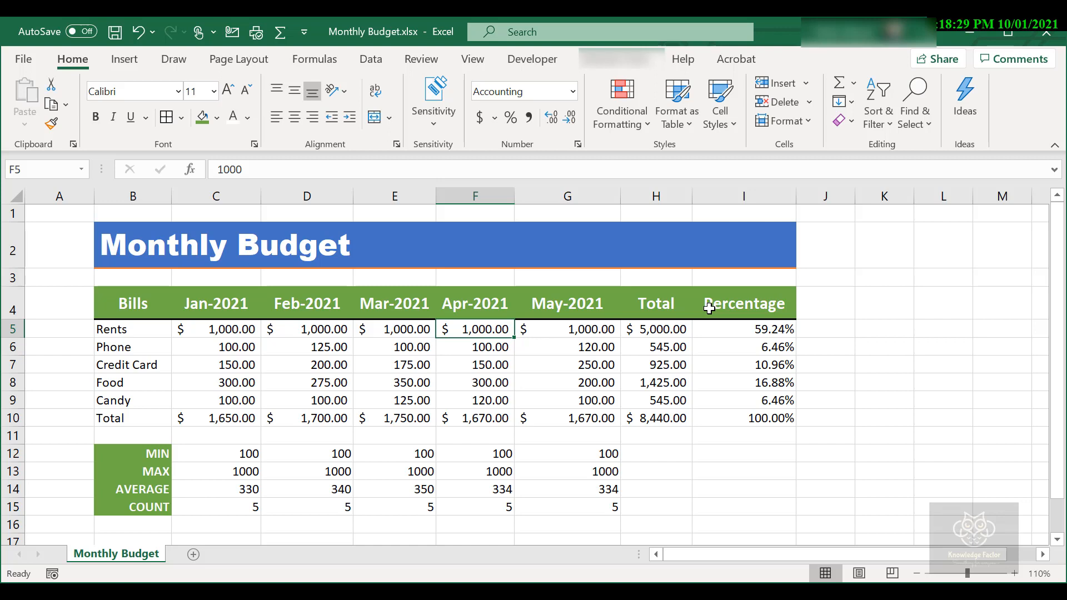
# Preview AwesomeStyle on the MIN label in B12 without applying it
pyautogui.click(138, 456)
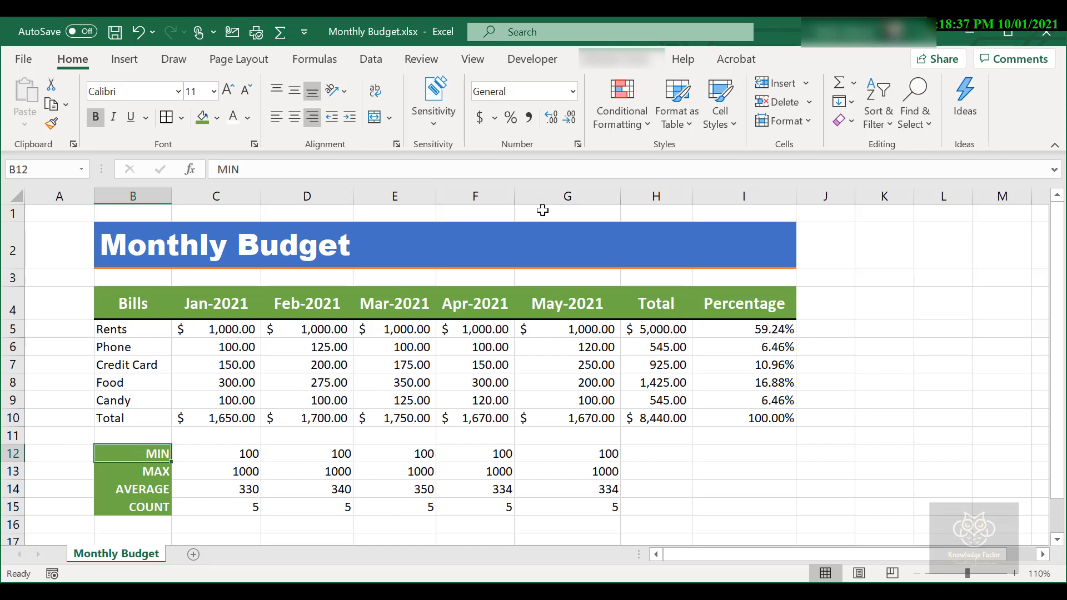
pyautogui.click(722, 118)
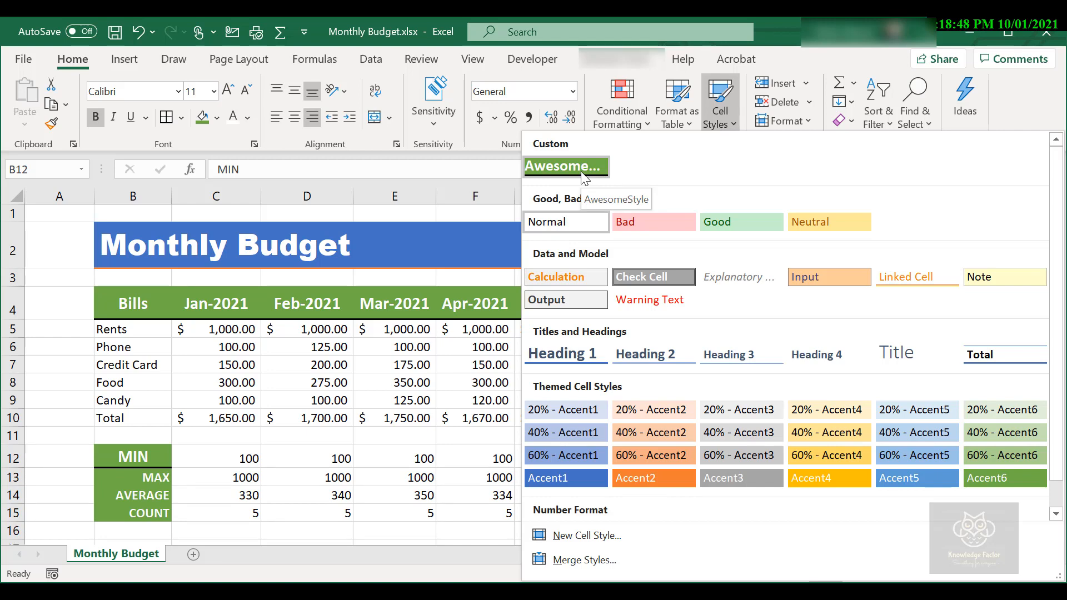
pyautogui.click(54, 356)
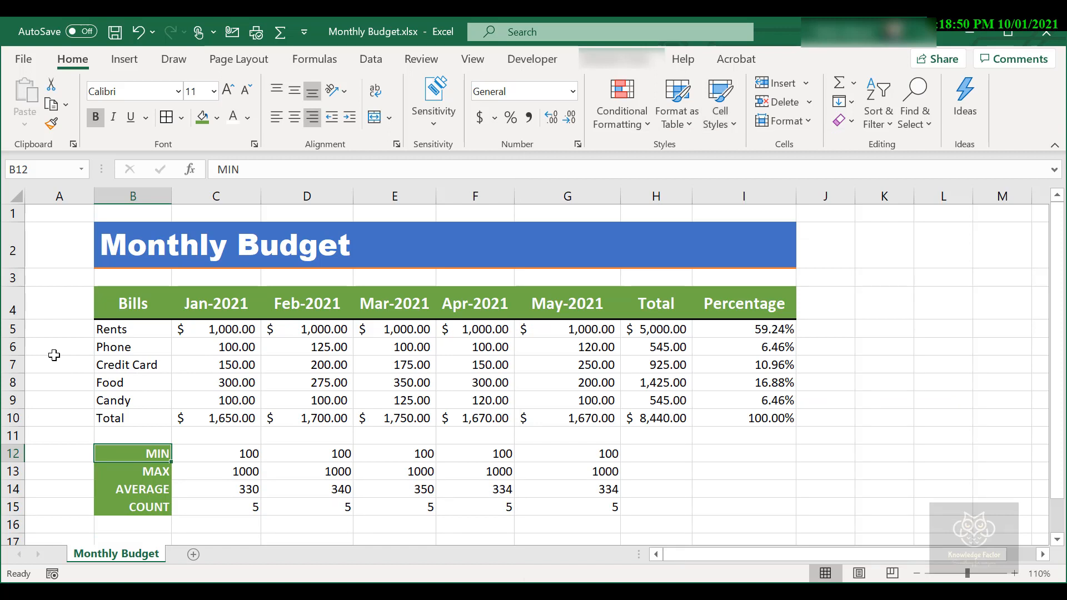
pyautogui.click(54, 355)
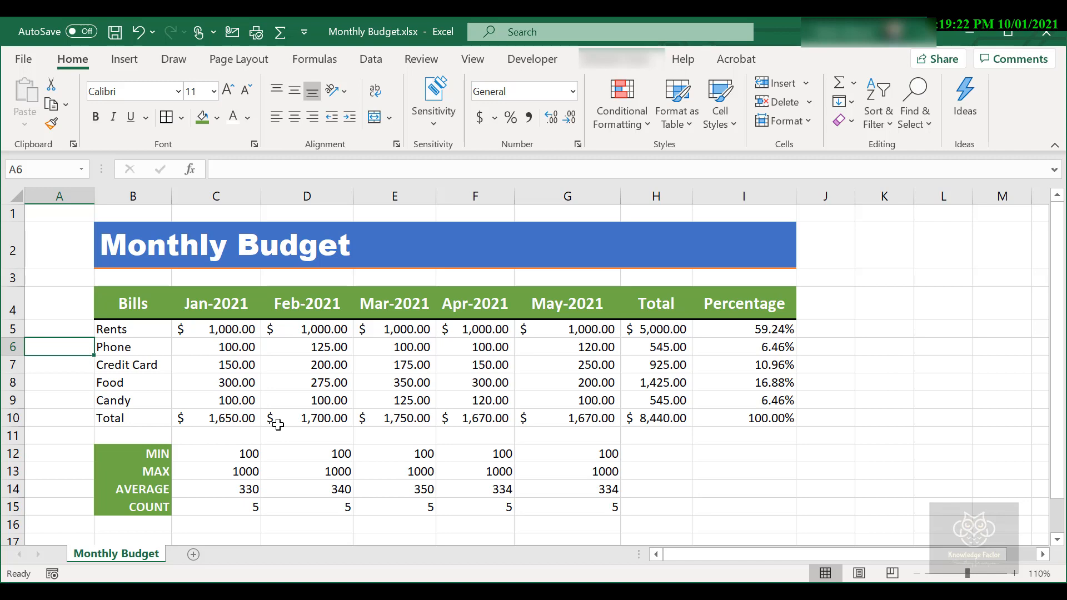
# Modify the custom AwesomeStyle cell style by setting its font size to 12
pyautogui.click(728, 125)
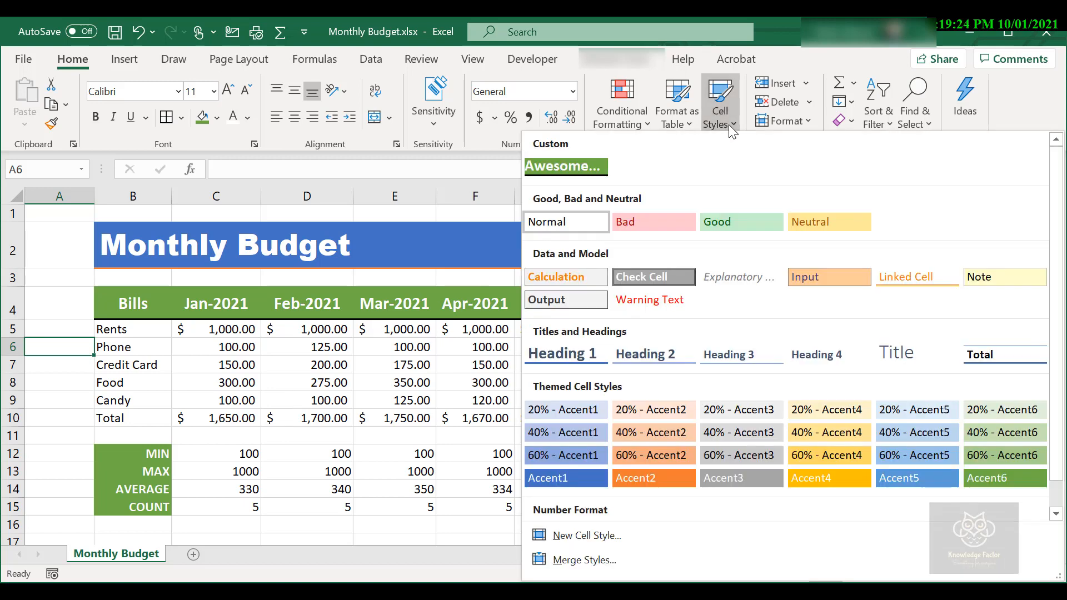
pyautogui.rightClick(580, 167)
pyautogui.click(627, 209)
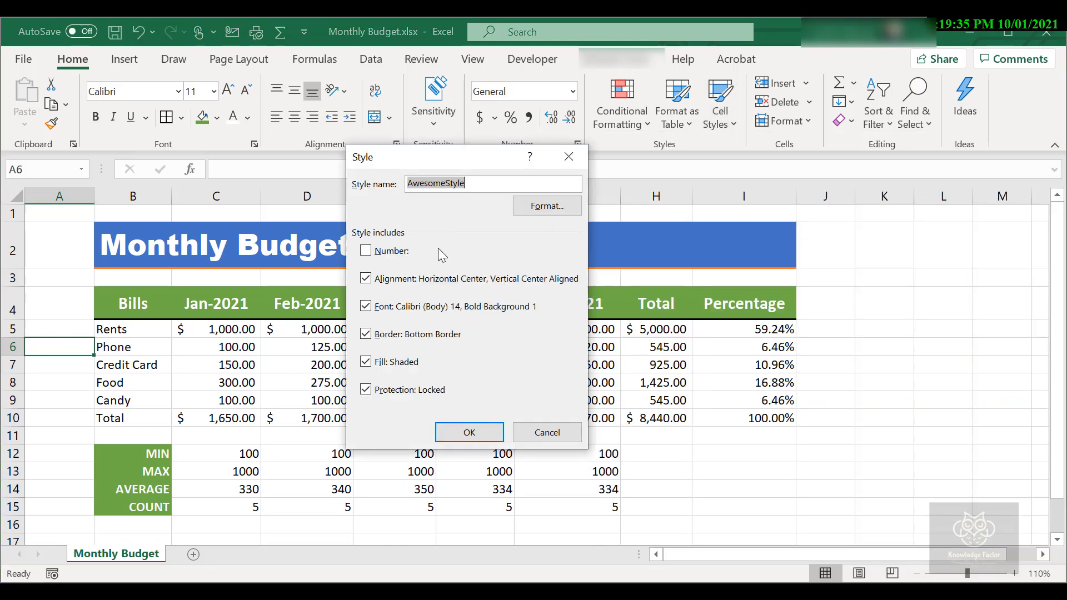
pyautogui.click(539, 205)
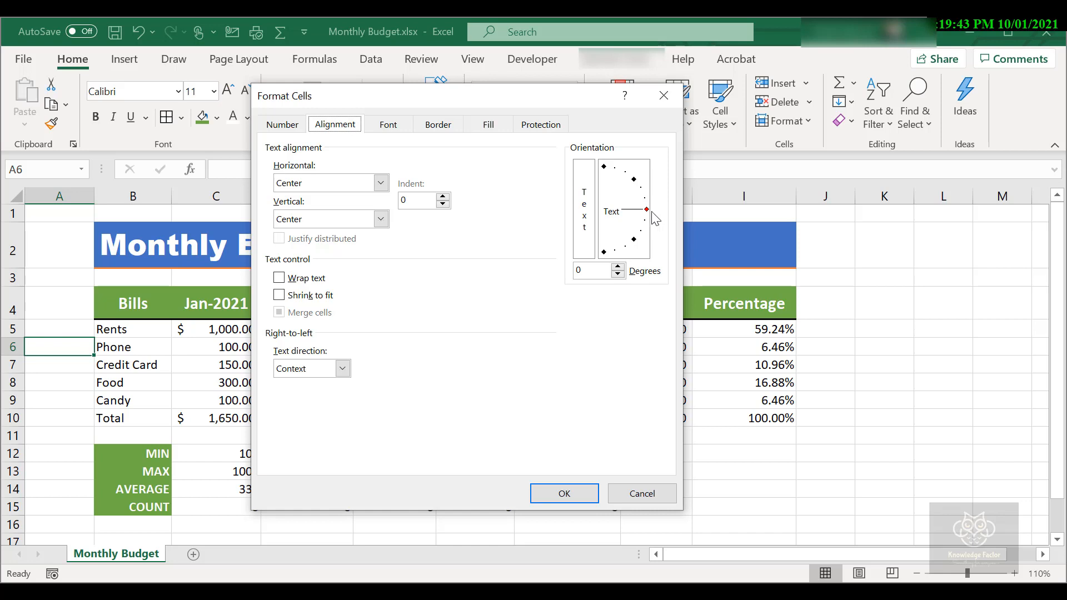
pyautogui.click(389, 125)
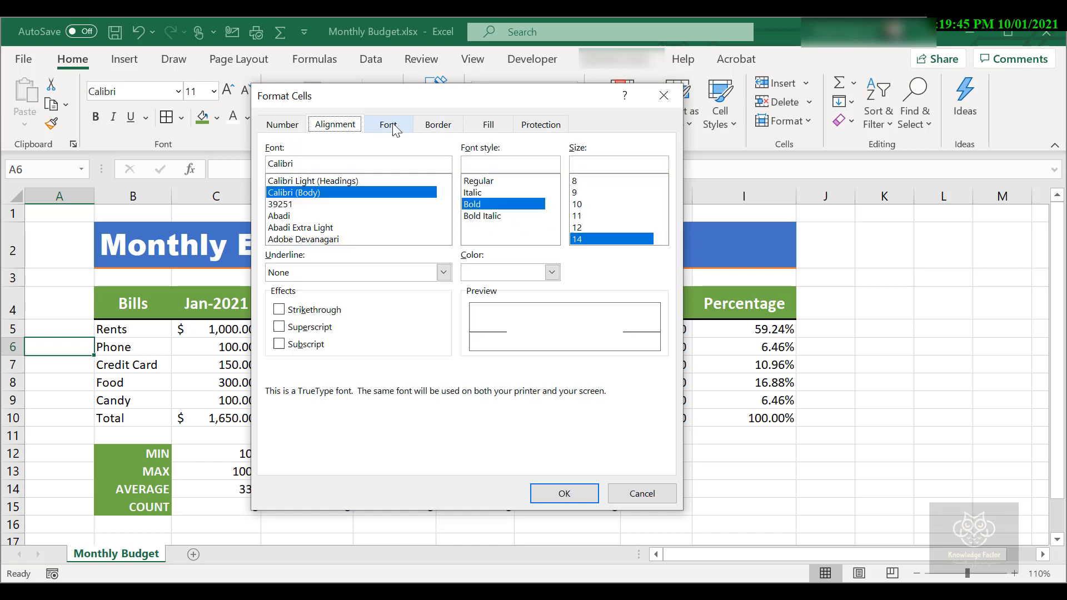
pyautogui.click(603, 228)
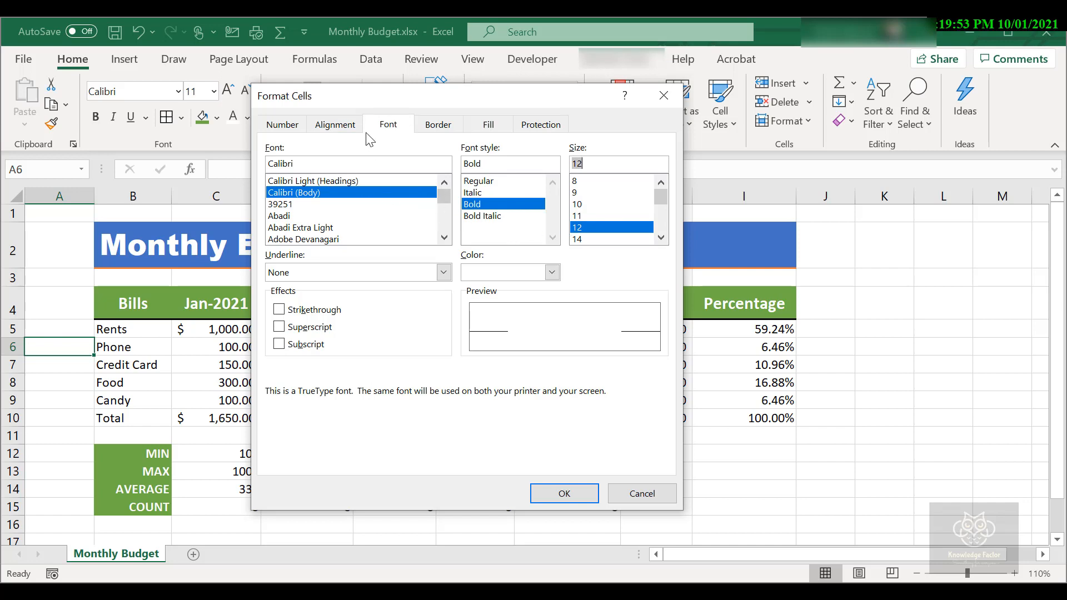
# Set the AwesomeStyle fill to the dark blue-gray theme colour and save the modified style
pyautogui.click(488, 126)
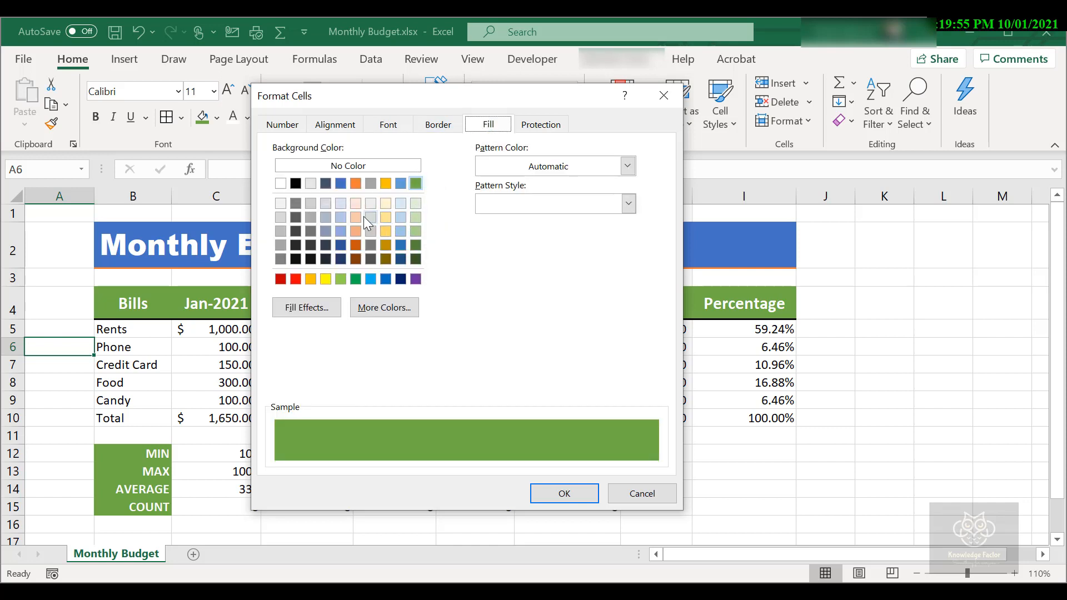
pyautogui.click(325, 184)
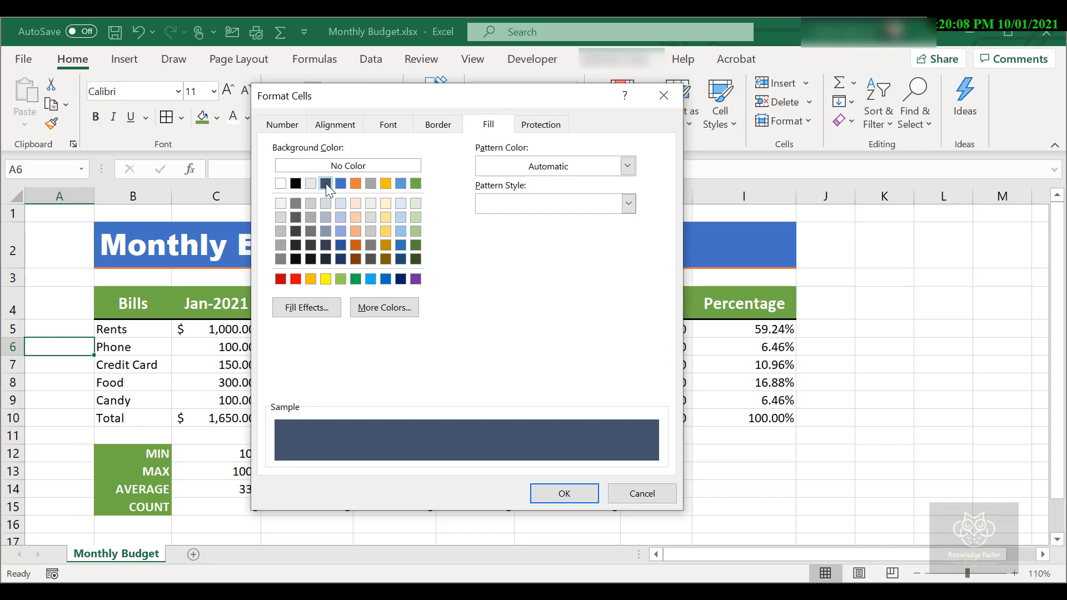
pyautogui.click(563, 495)
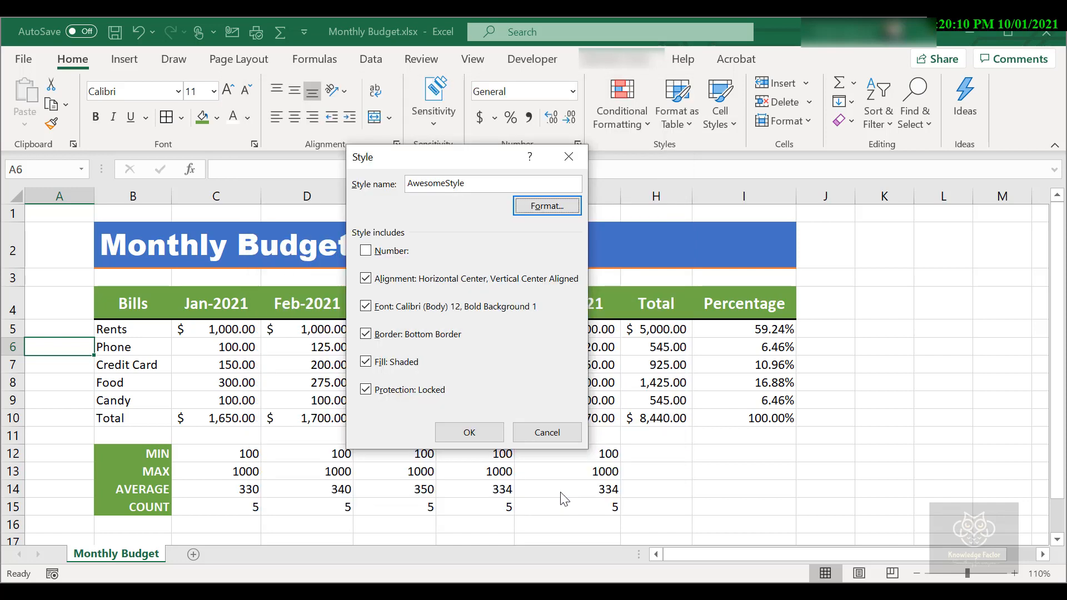
pyautogui.click(487, 439)
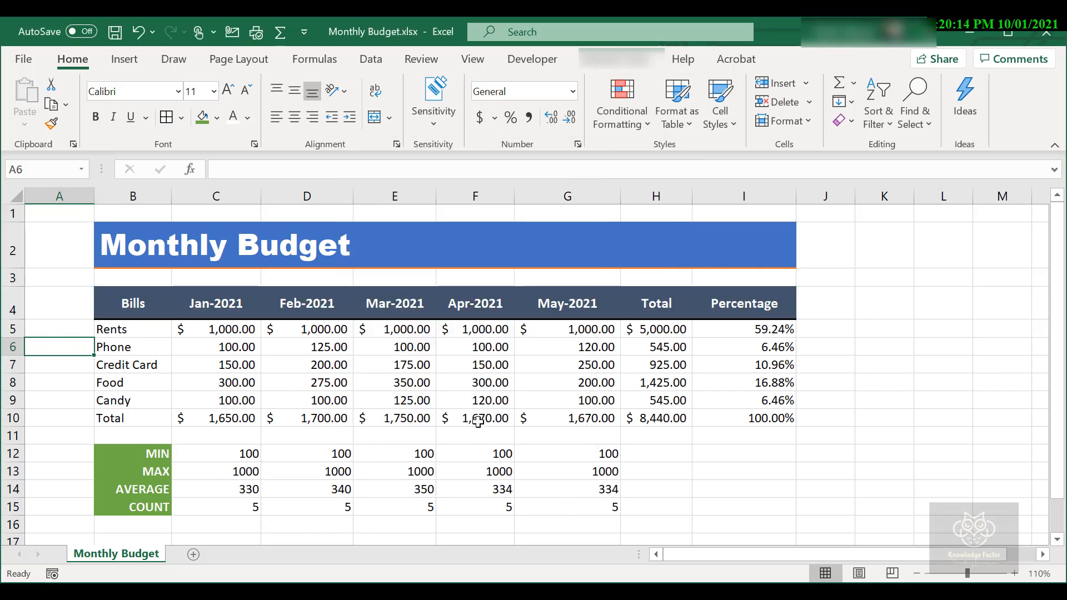